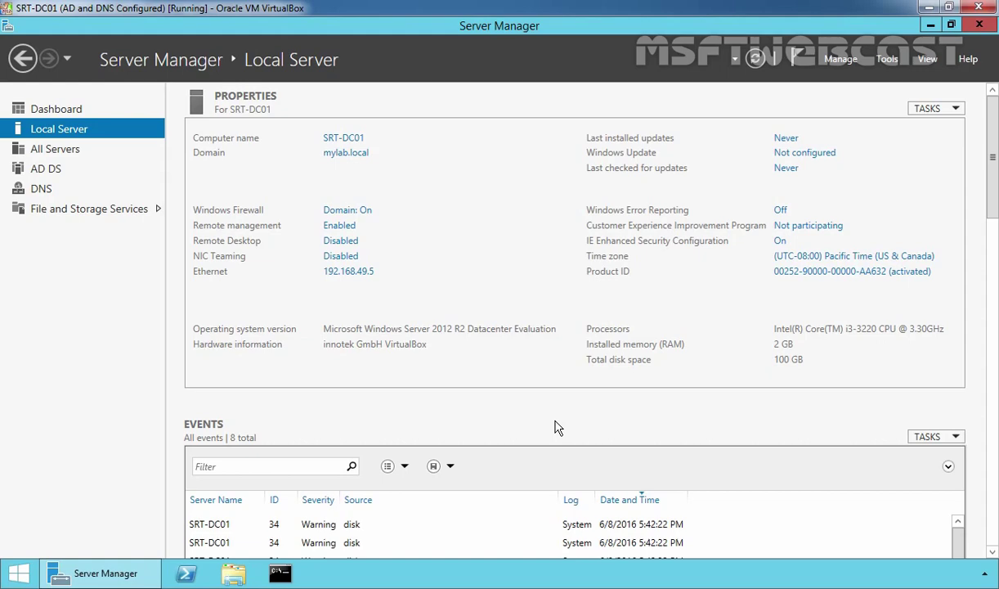
Step: Open an elevated Command Prompt on the server
click(331, 140)
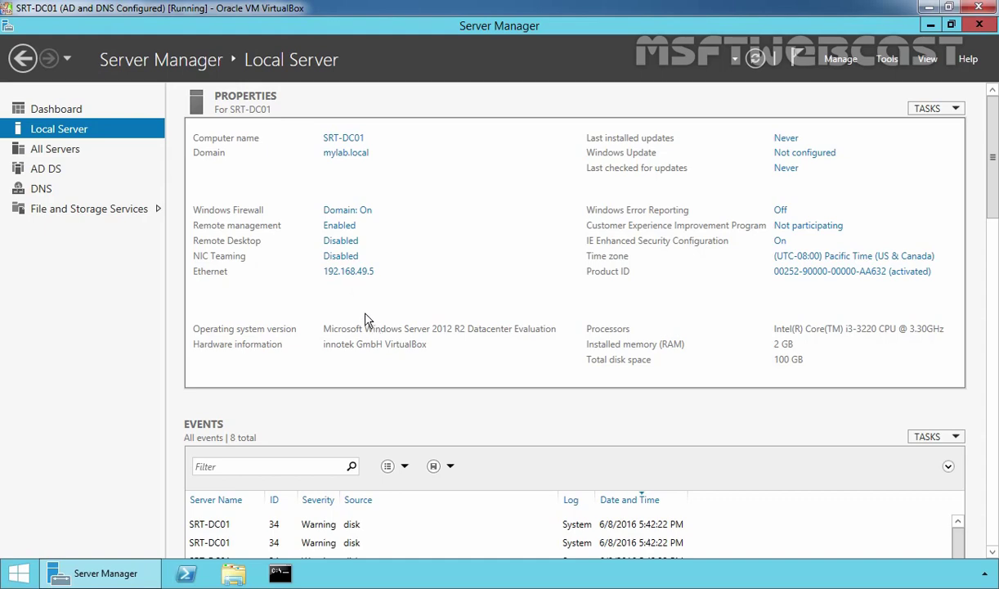
right_click(23, 570)
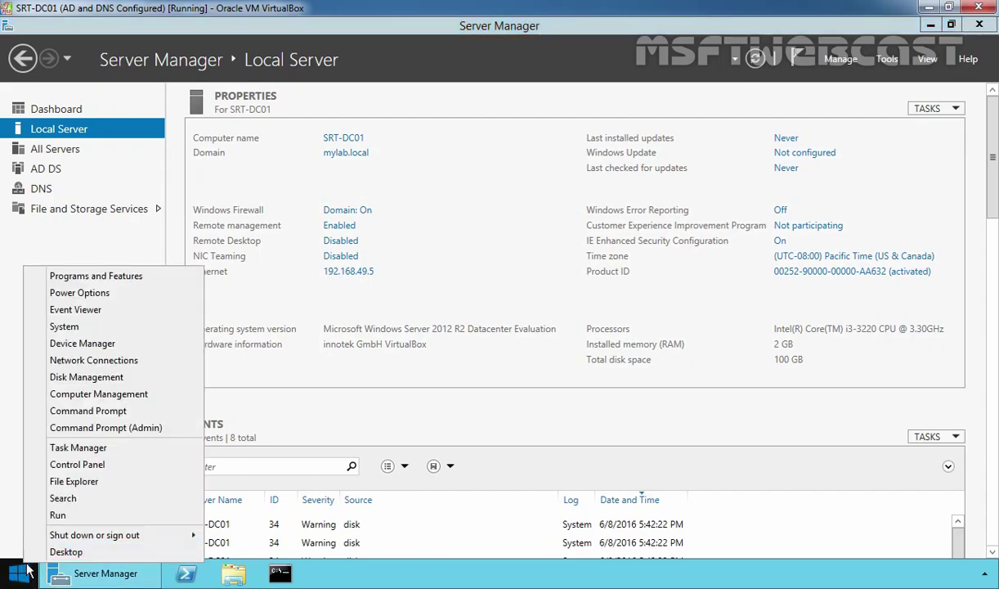
click(61, 432)
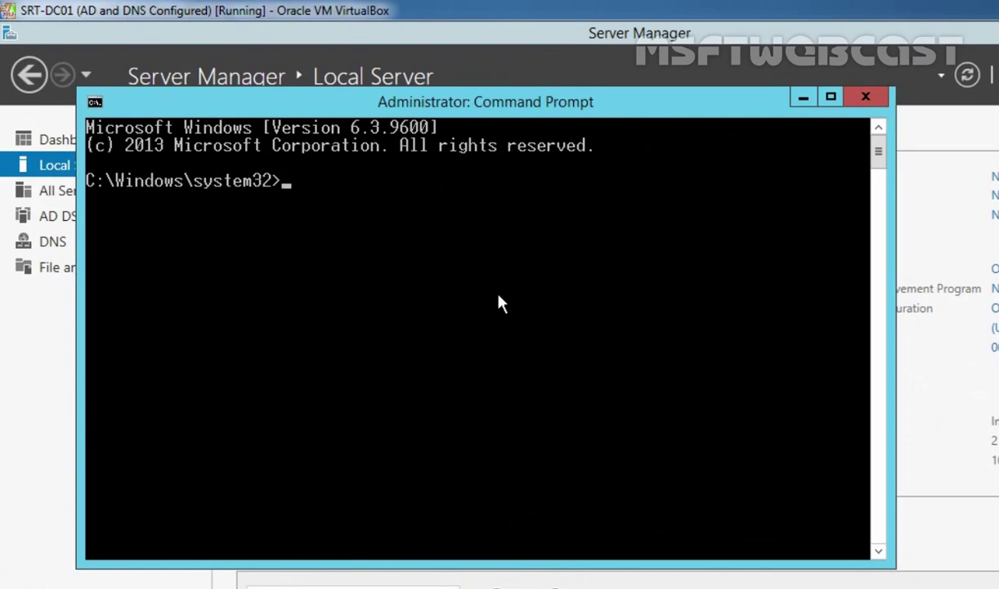
Step: Run djoin /provision for machine srt-cli01 in domain mylab, saving c:\Users\Administrator\Desktop\win10.txt
text(djoin /provision )
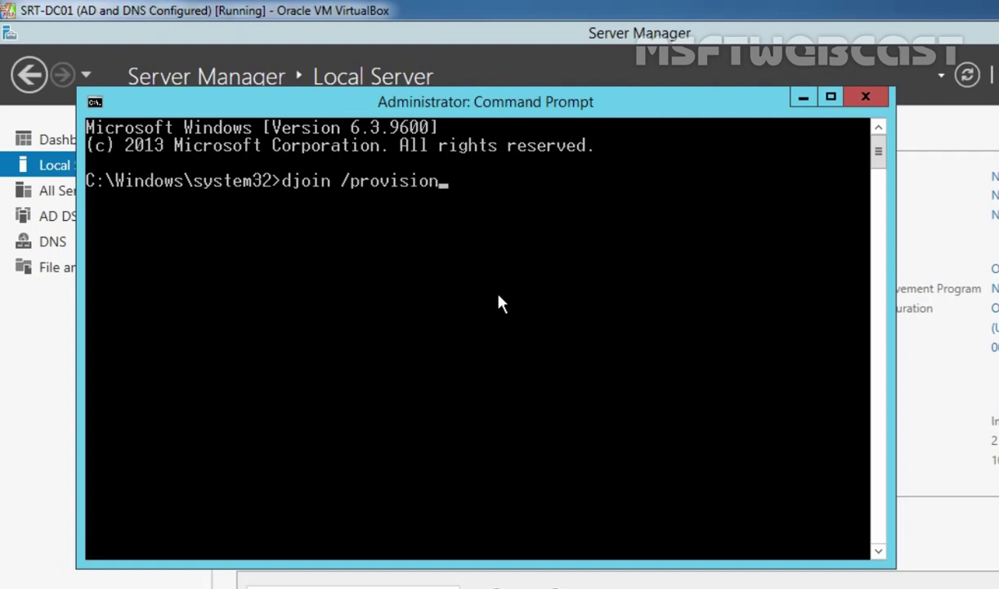
text(/domain)
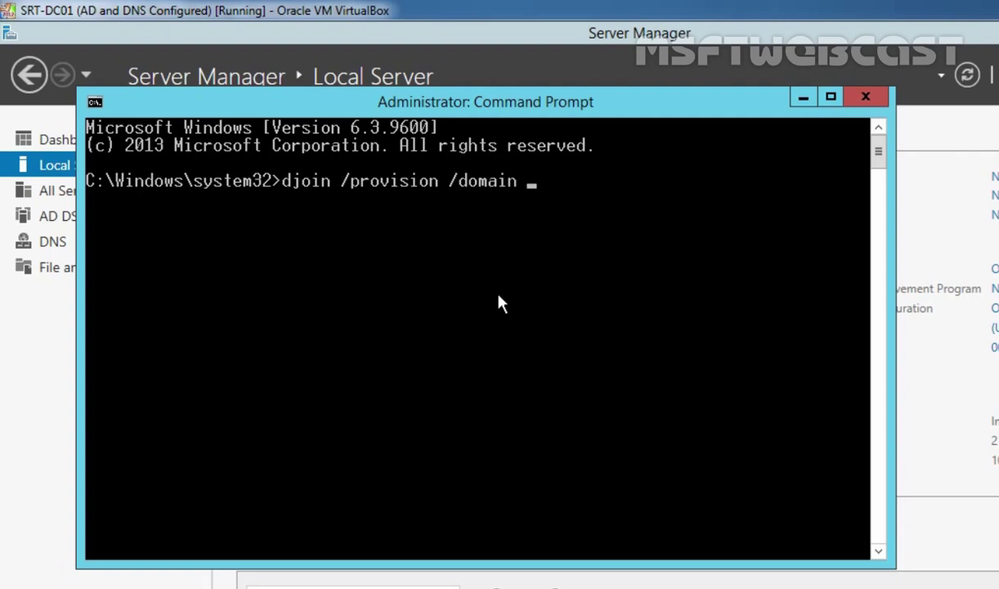
text( mylab /machine )
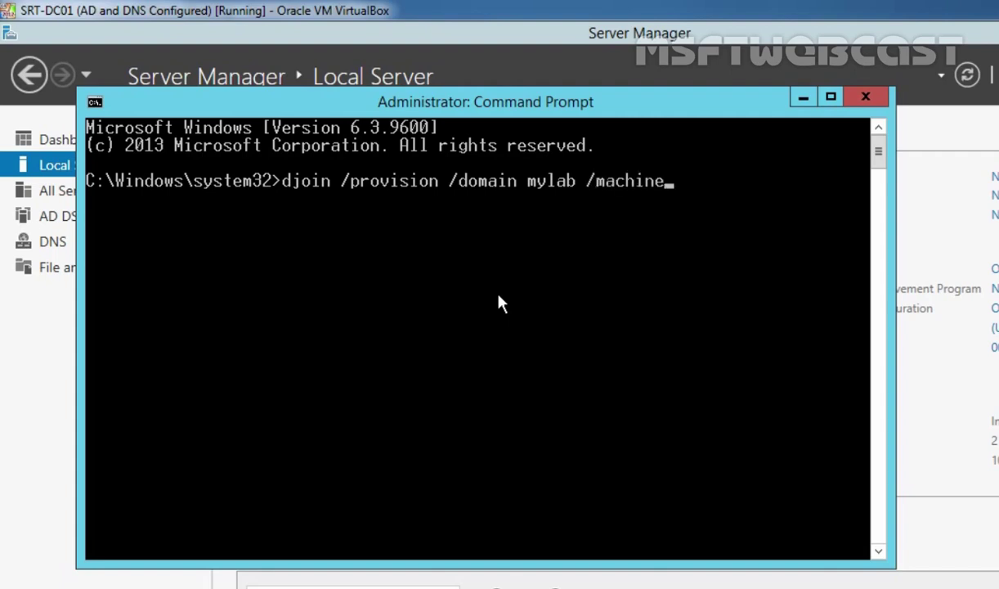
text(srt-cli01)
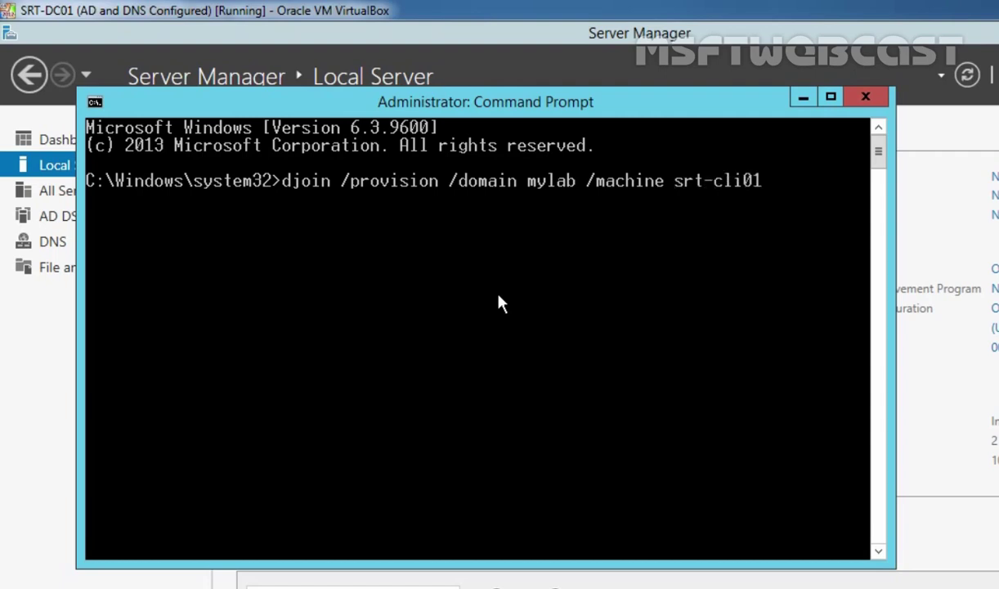
text( /savefile )
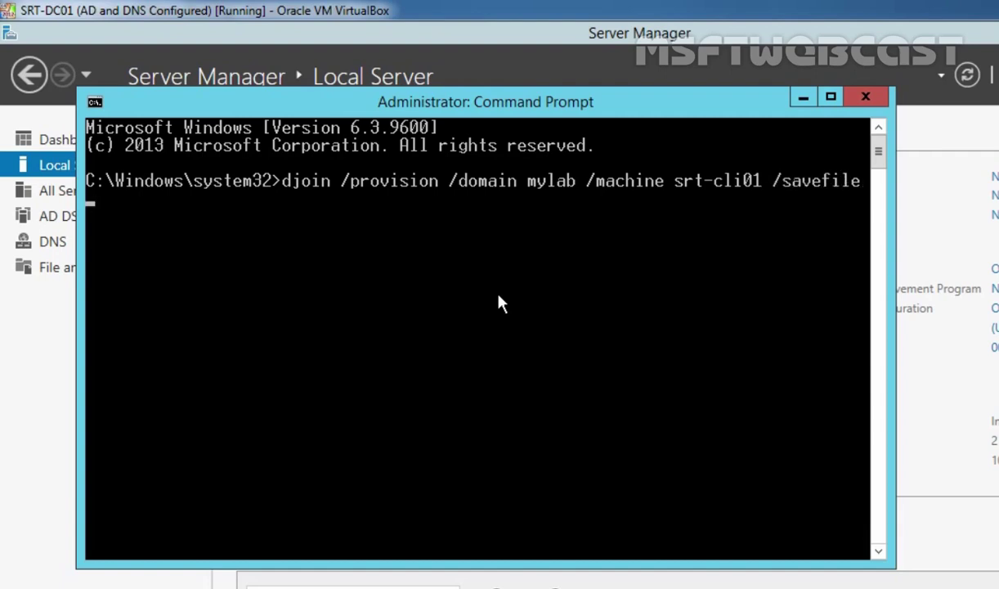
text(c:\us)
key(Tab)
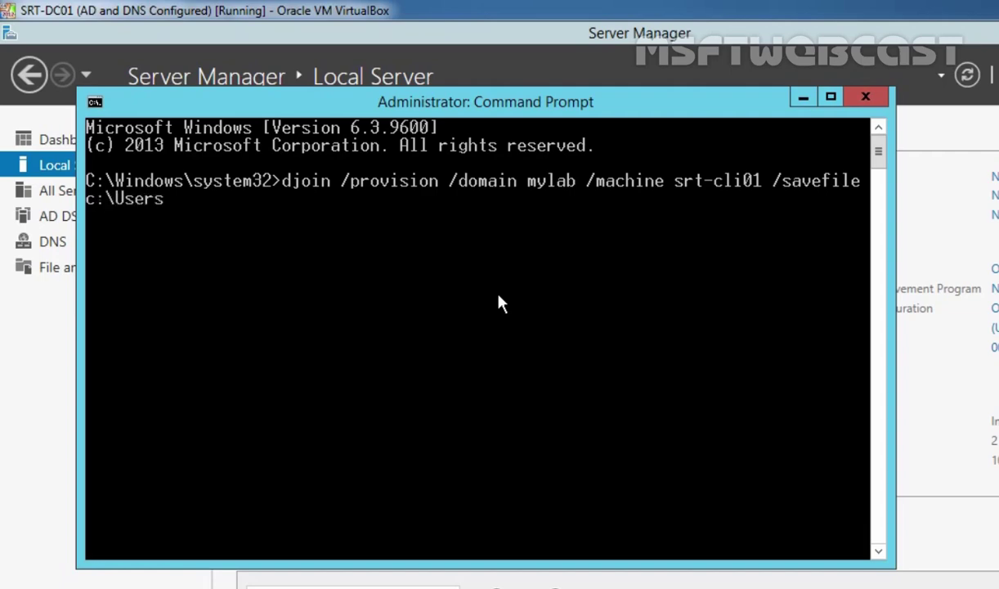
text(\admin)
key(Tab)
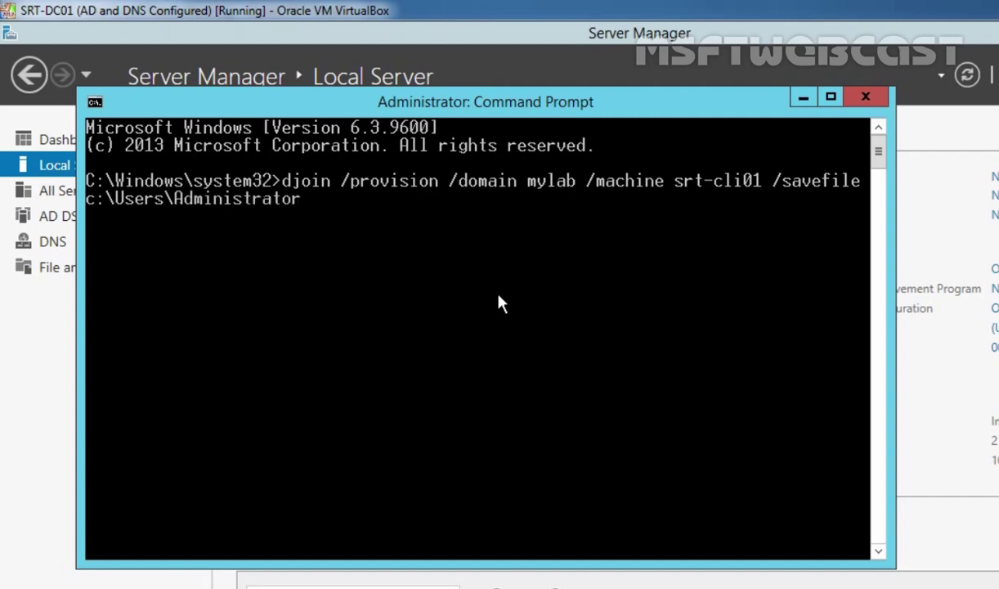
text(\de)
key(Tab)
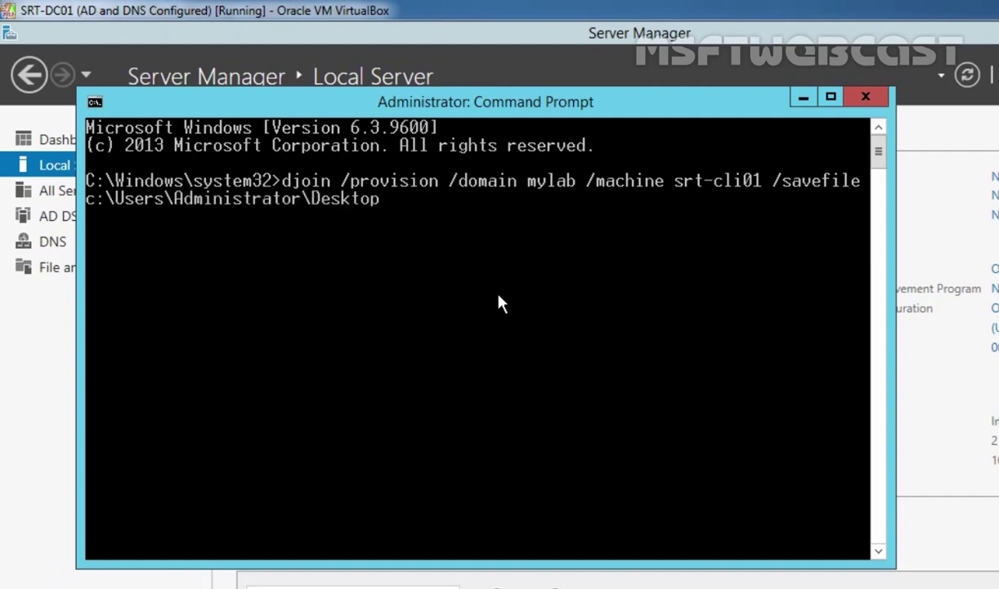
text(\win10.txt)
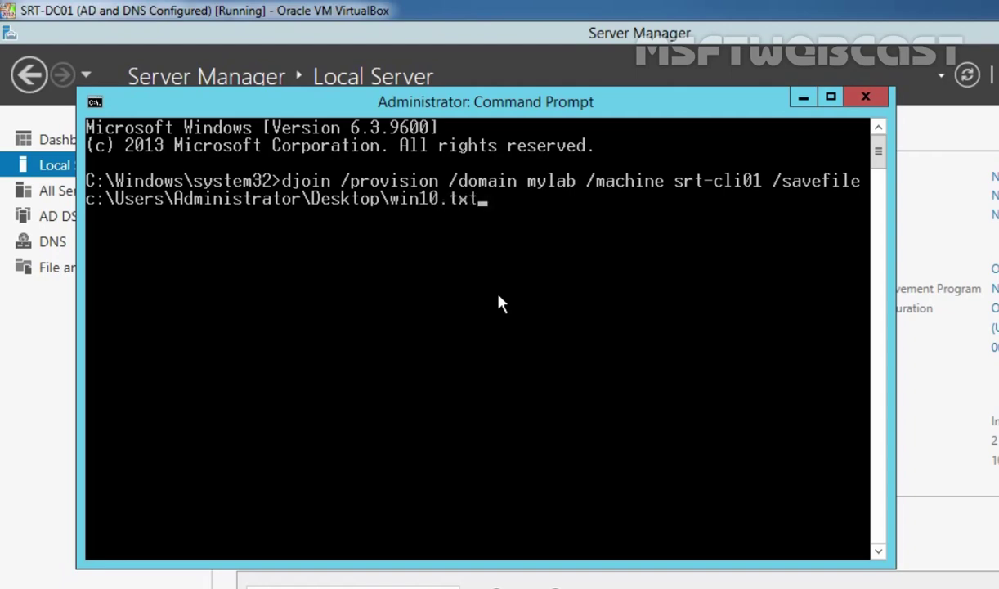
key(Return)
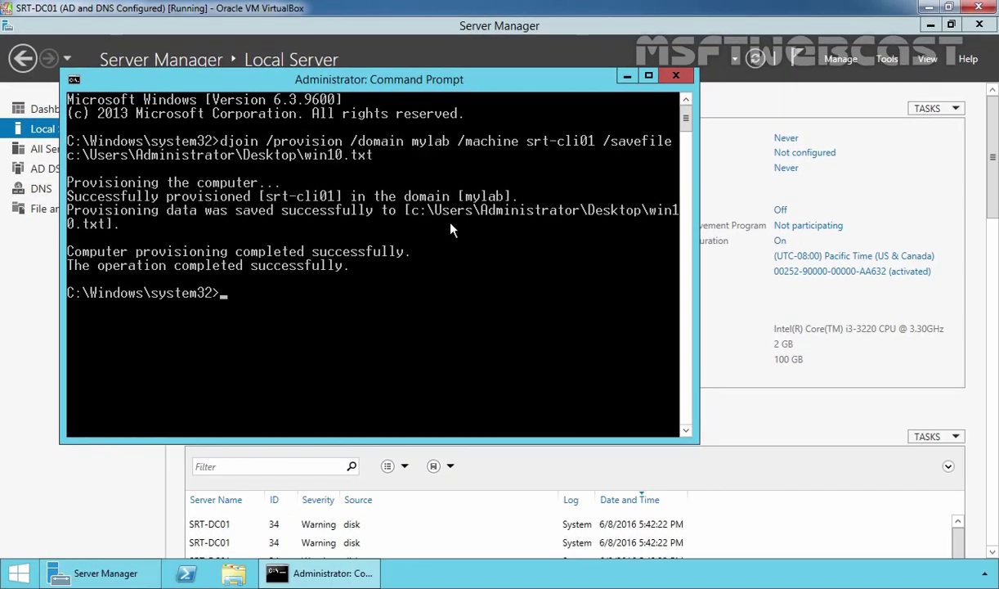
Step: Confirm SRT-CLI01 appears in mylab.local's Computers container in Active Directory Users and Computers, then open File Explorer
click(867, 65)
click(887, 60)
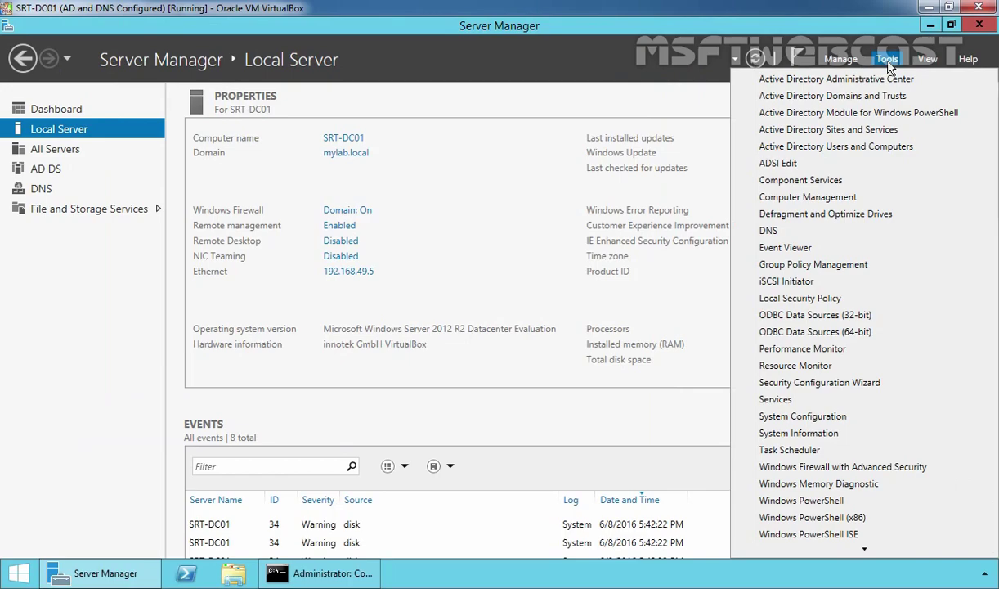
click(856, 152)
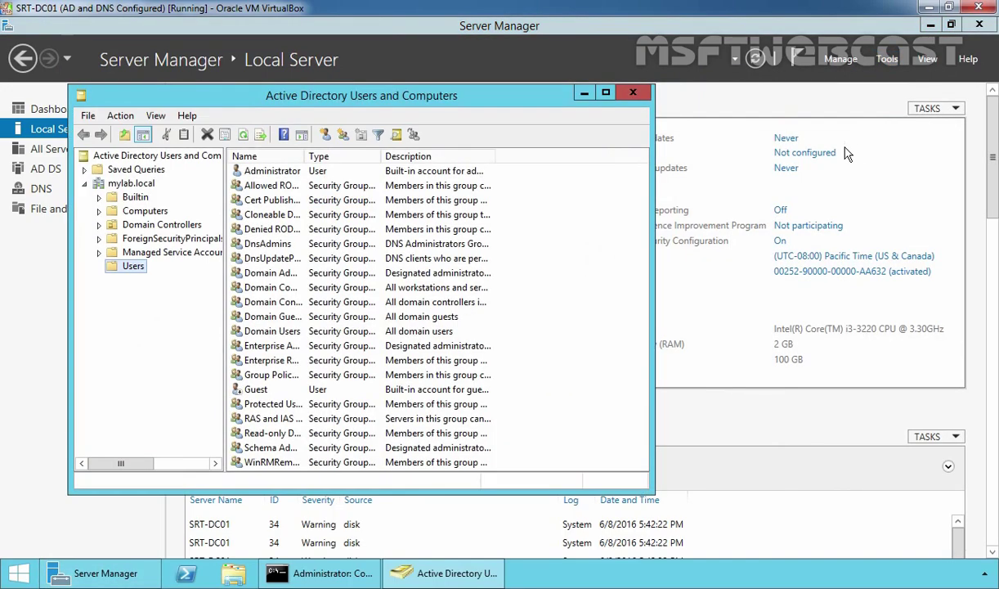
click(135, 210)
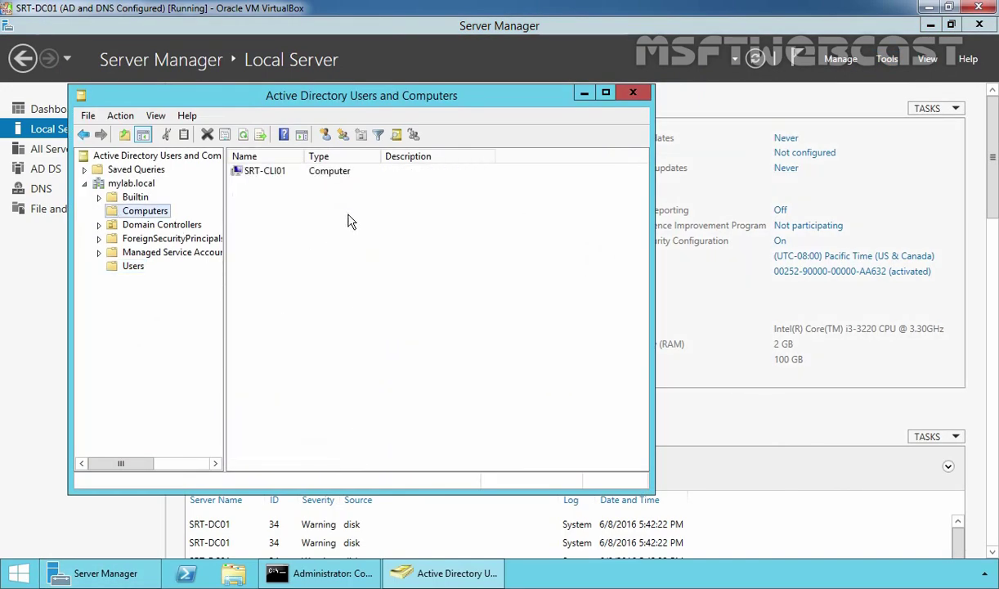
click(241, 176)
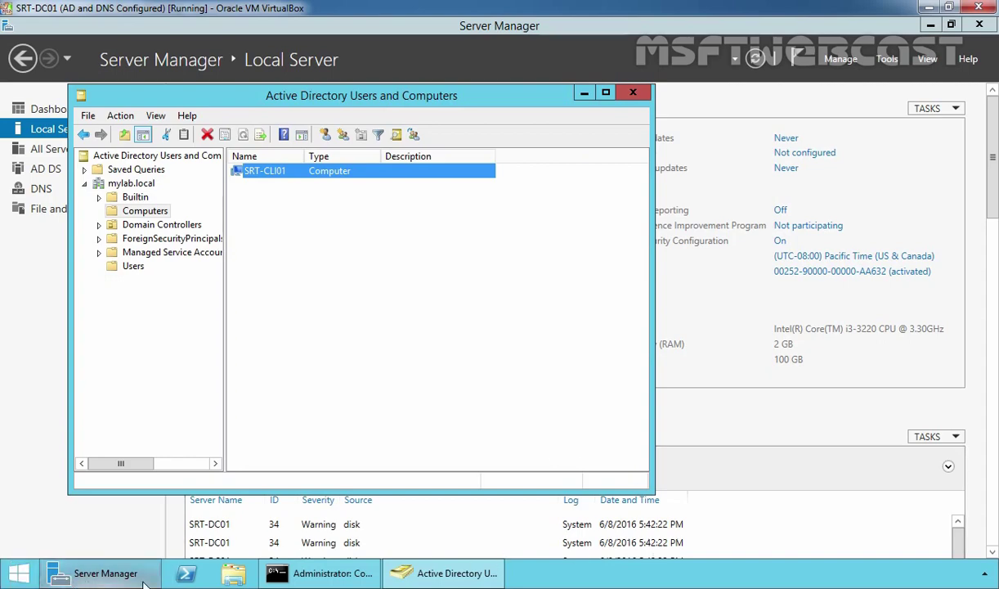
click(234, 576)
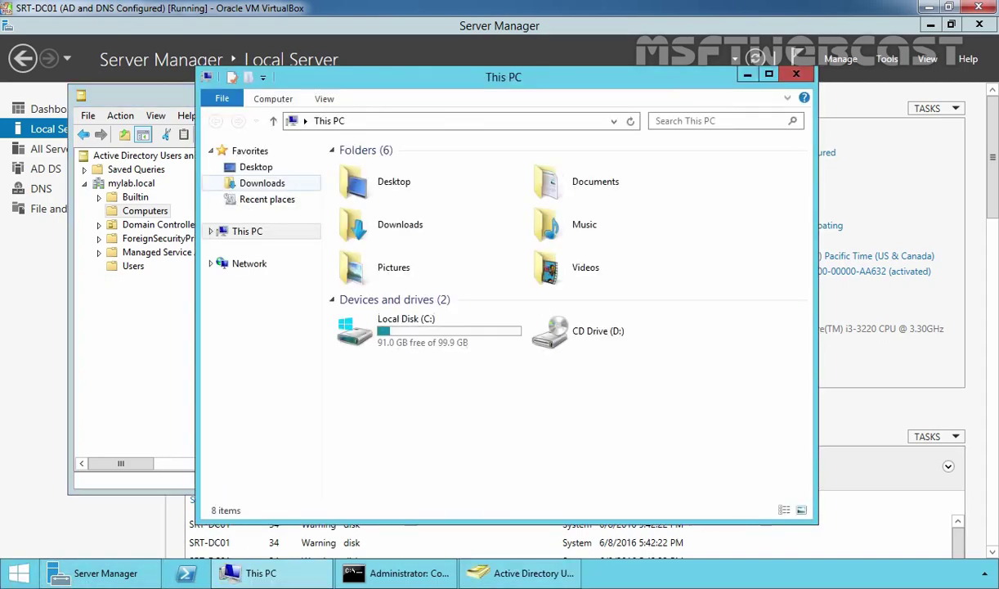
Step: Select win10.txt in the server's Desktop folder and copy it to the client's desktop
click(266, 169)
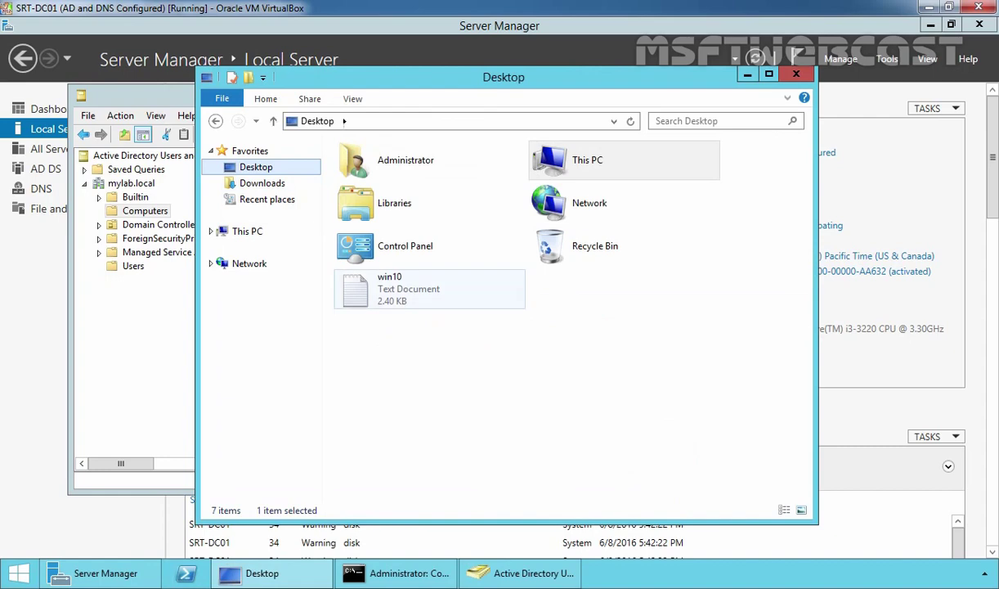
click(391, 294)
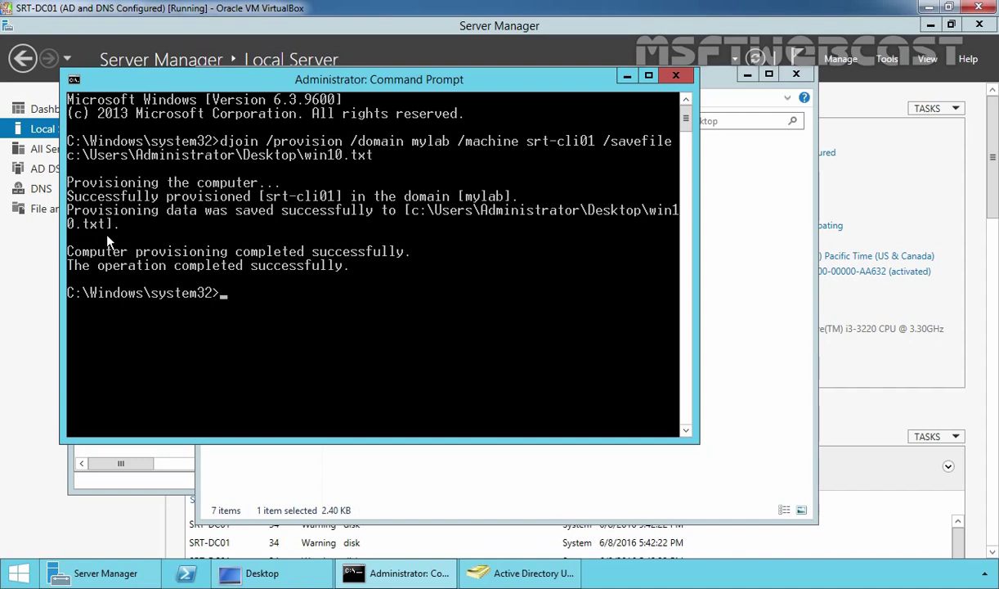
click(732, 315)
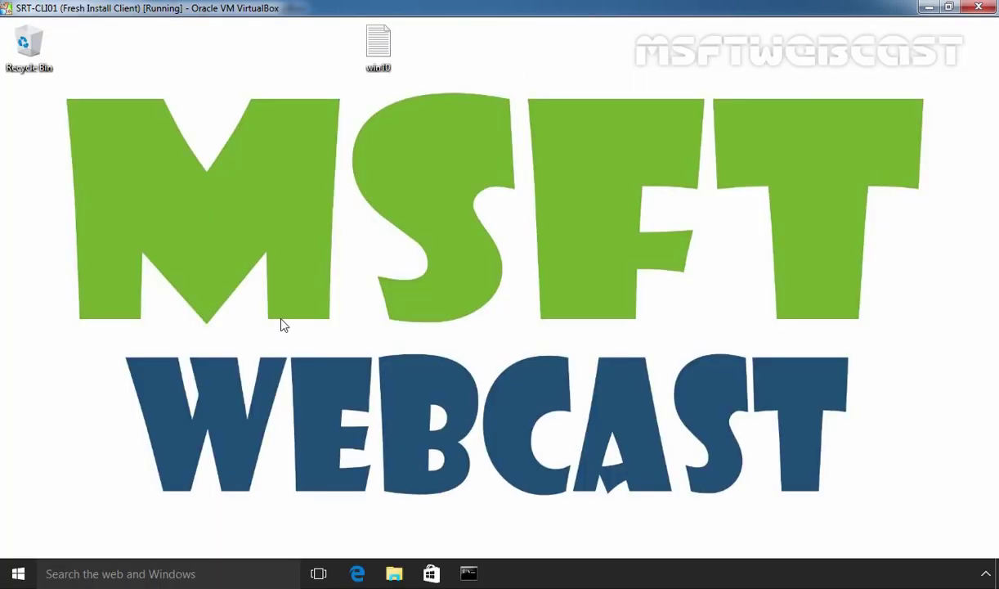
Step: Check the client's System page shows SRT-CLI01 in WORKGROUP, close it, and reposition the win10 file
right_click(18, 573)
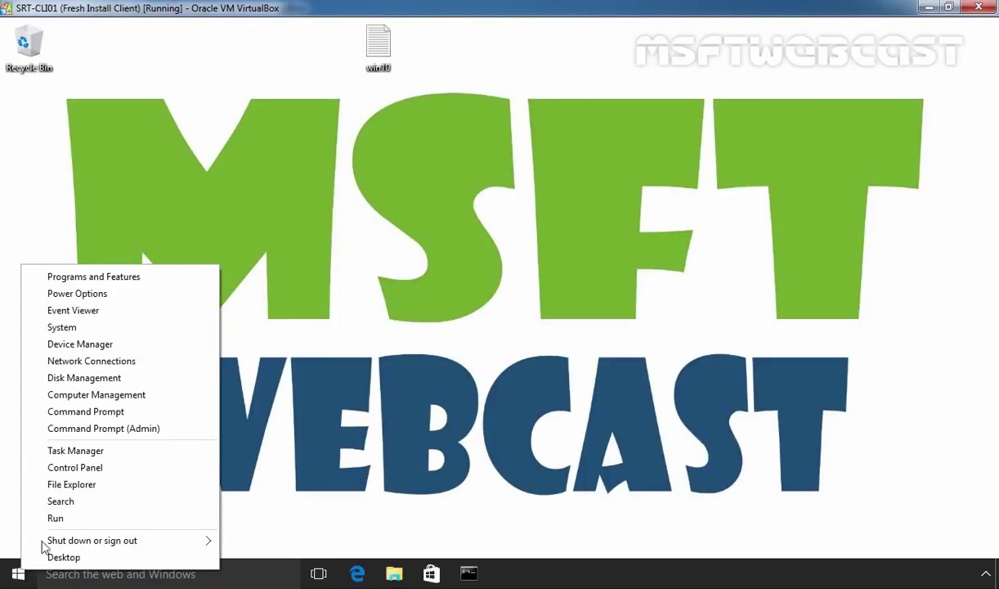
click(67, 325)
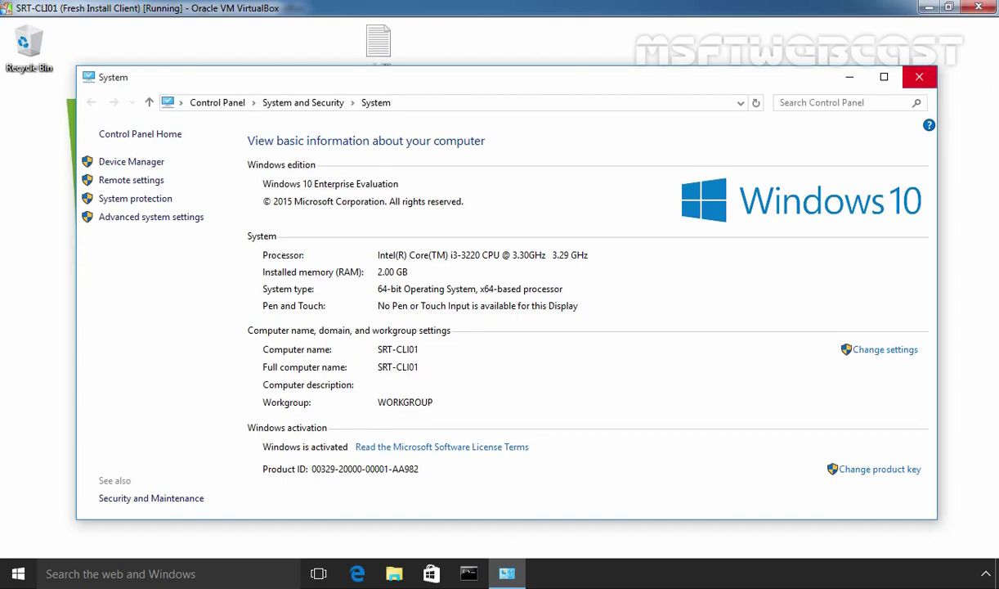
click(919, 76)
drag(377, 47, 263, 48)
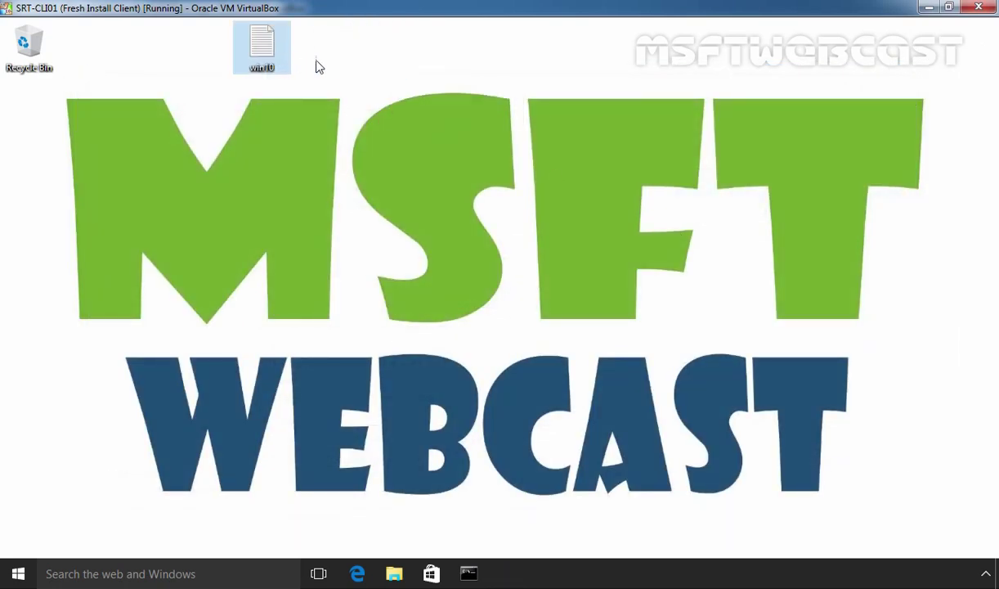
click(377, 69)
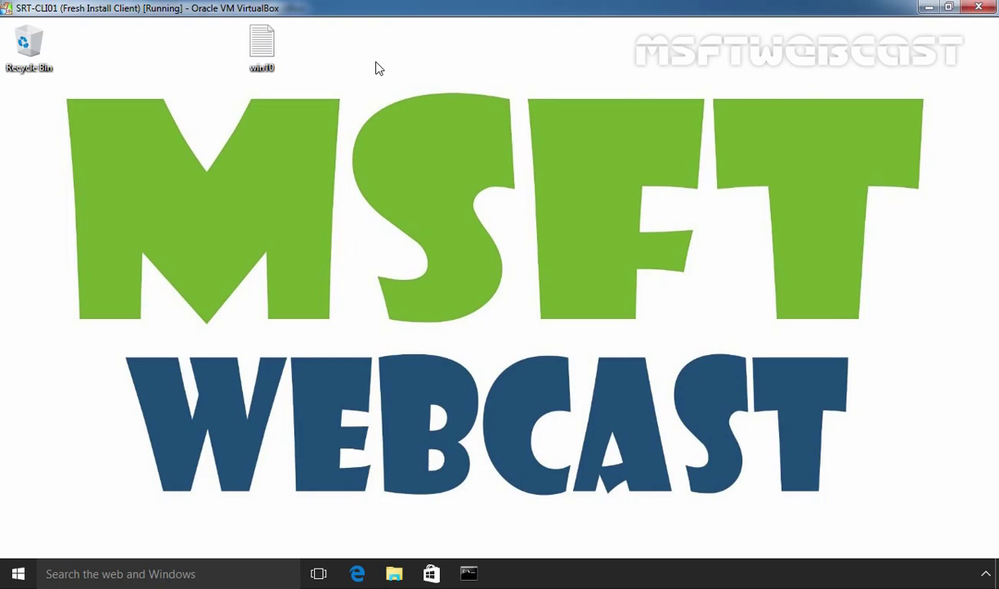
Step: In an elevated prompt, run djoin /requestodj /loadfile c:\Users\admin\Desktop\win10.txt /windowspath %systemroot% /localos
right_click(18, 573)
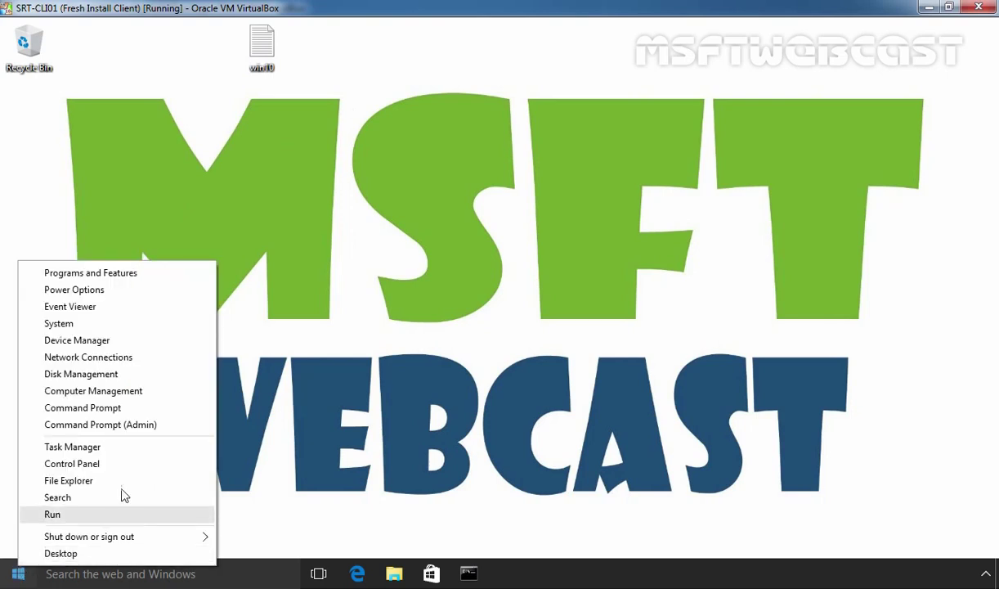
click(77, 428)
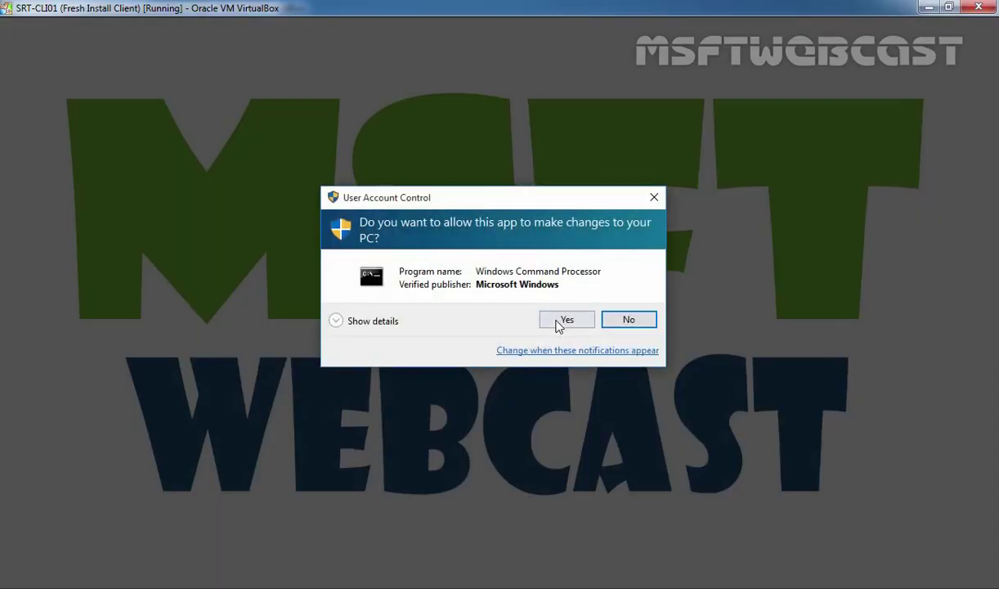
click(558, 325)
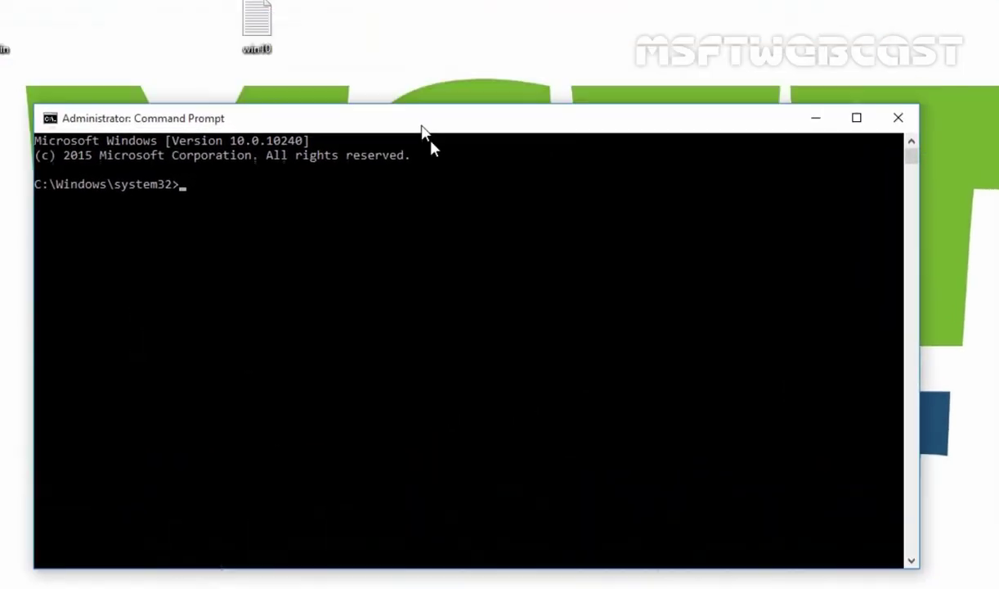
drag(423, 128, 431, 133)
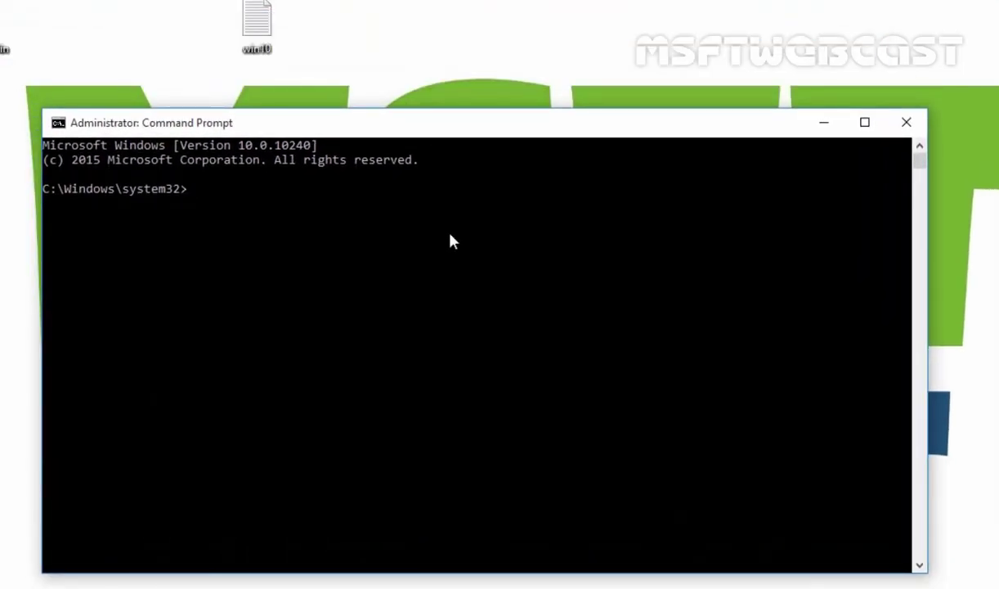
text(djoin /request)
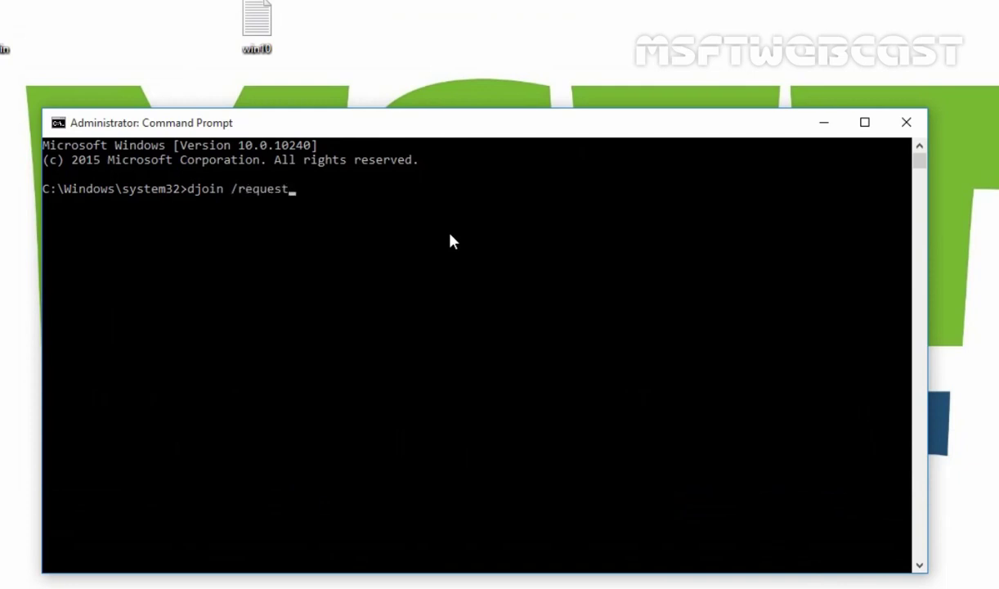
text(odj /loadfile)
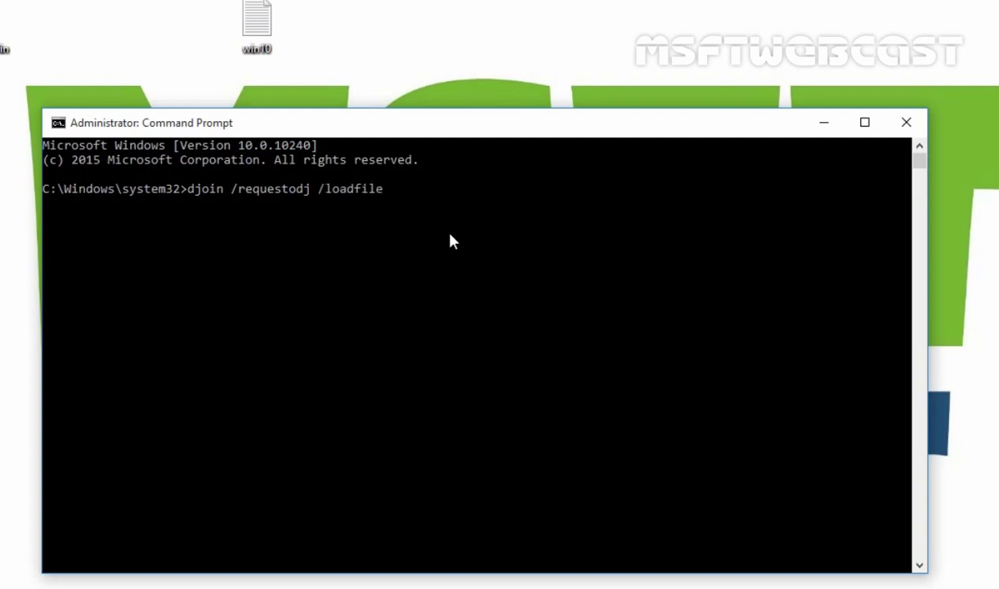
text( c:\Users\admin)
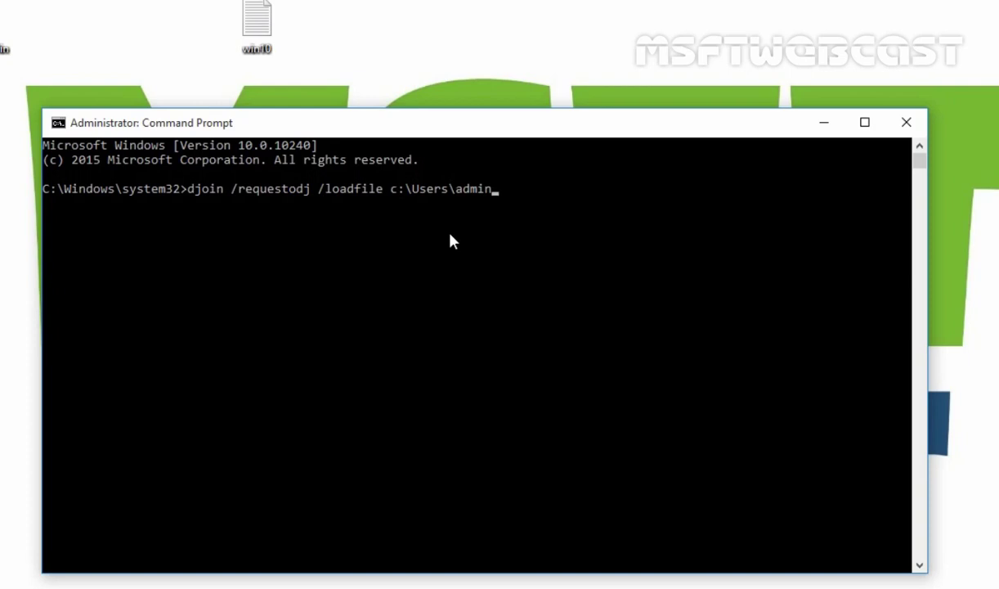
text(\Desktop\win10.txt)
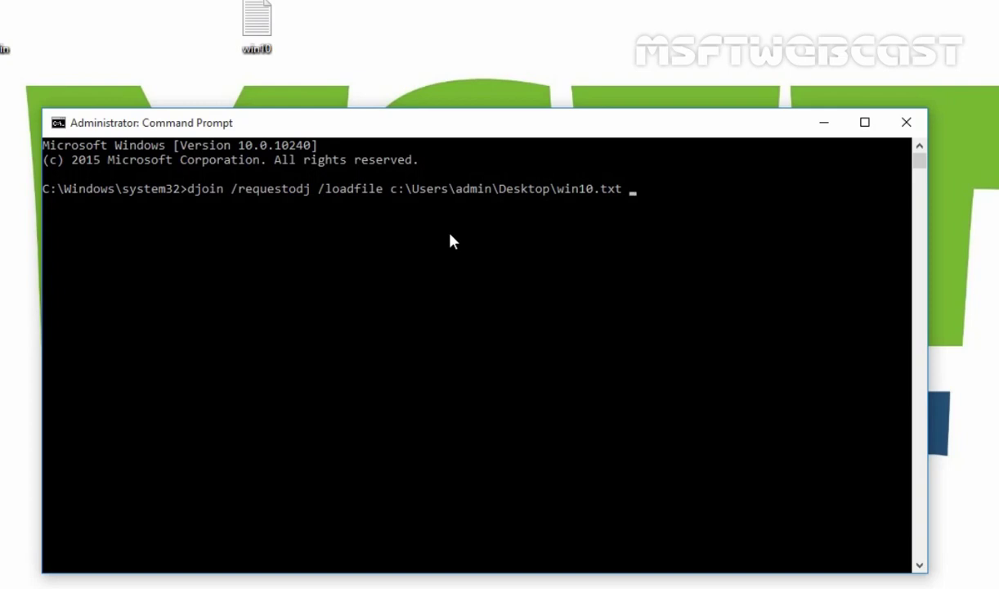
text( /windowspath )
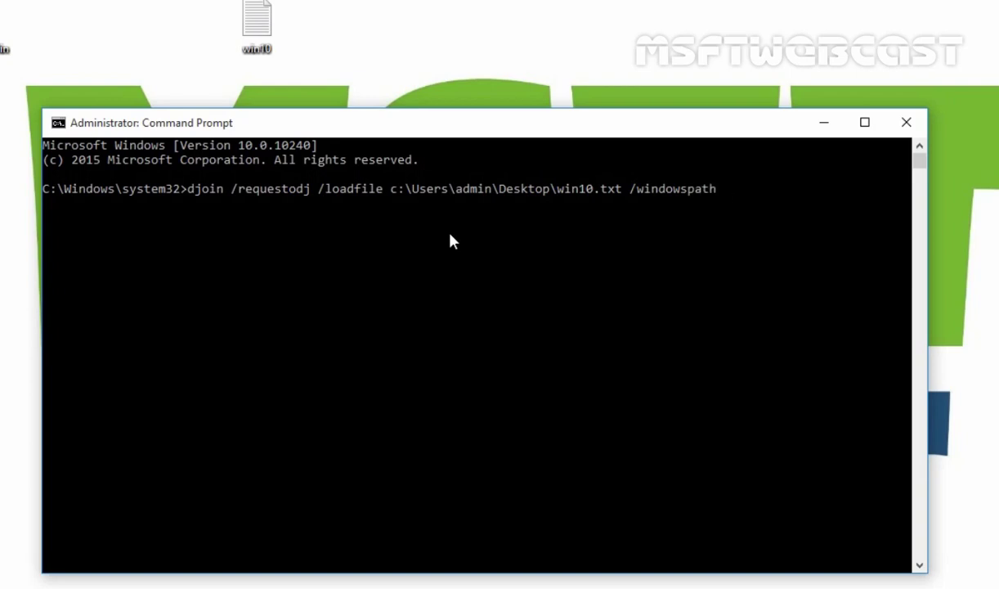
text(%systemroot%)
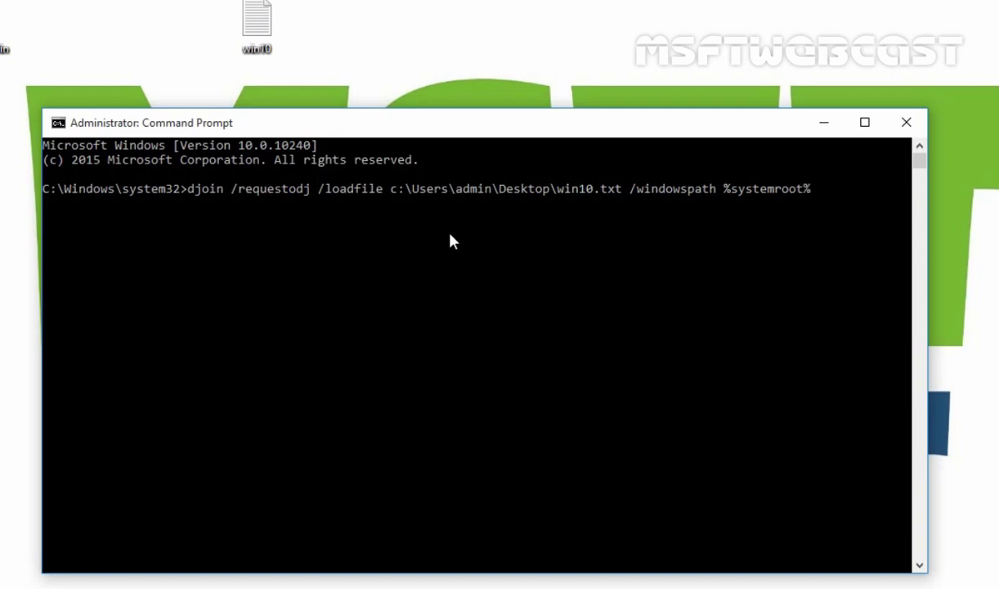
text( /localos)
key(Return)
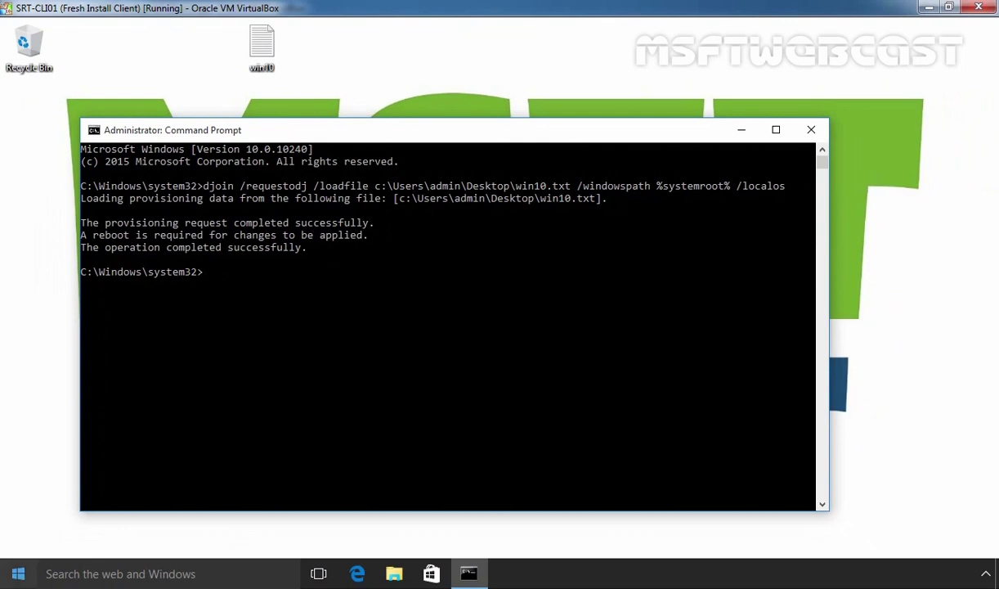
Step: Review the computer name on the System page, then close it and the Command Prompt
right_click(18, 573)
click(59, 327)
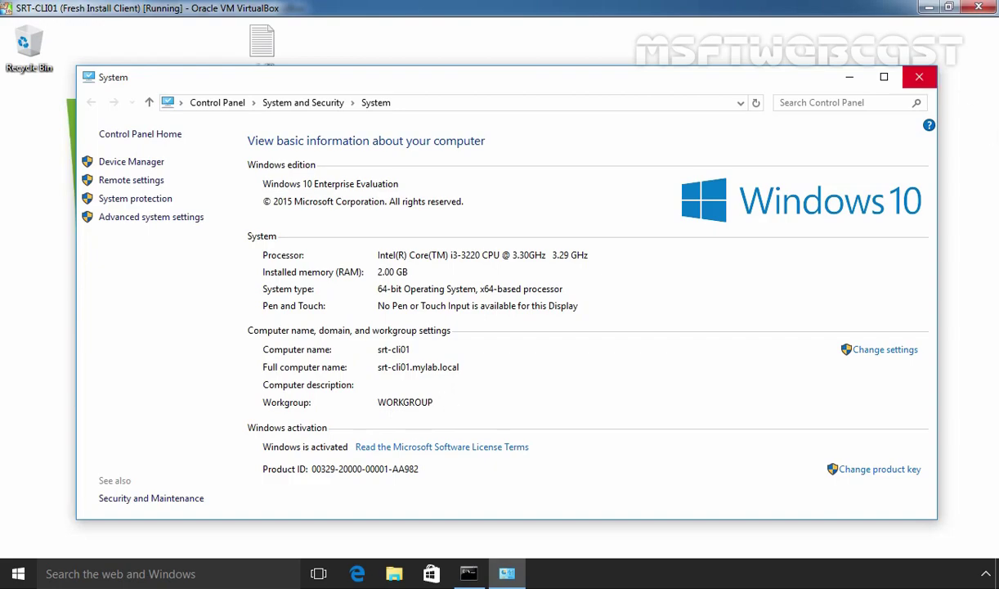
click(919, 76)
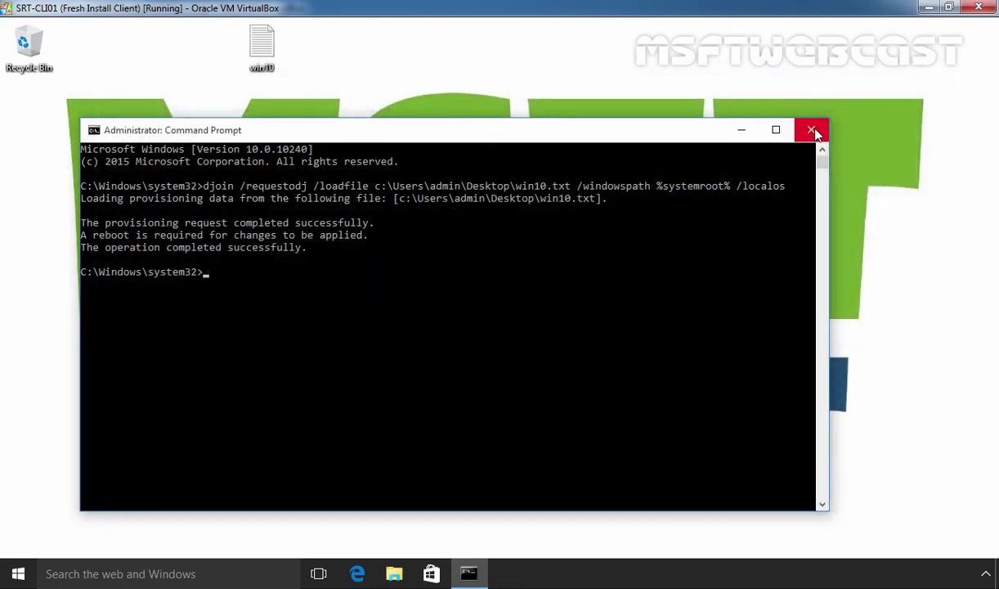
click(811, 129)
Step: Restart the Windows 10 client to apply the offline domain join
right_click(18, 573)
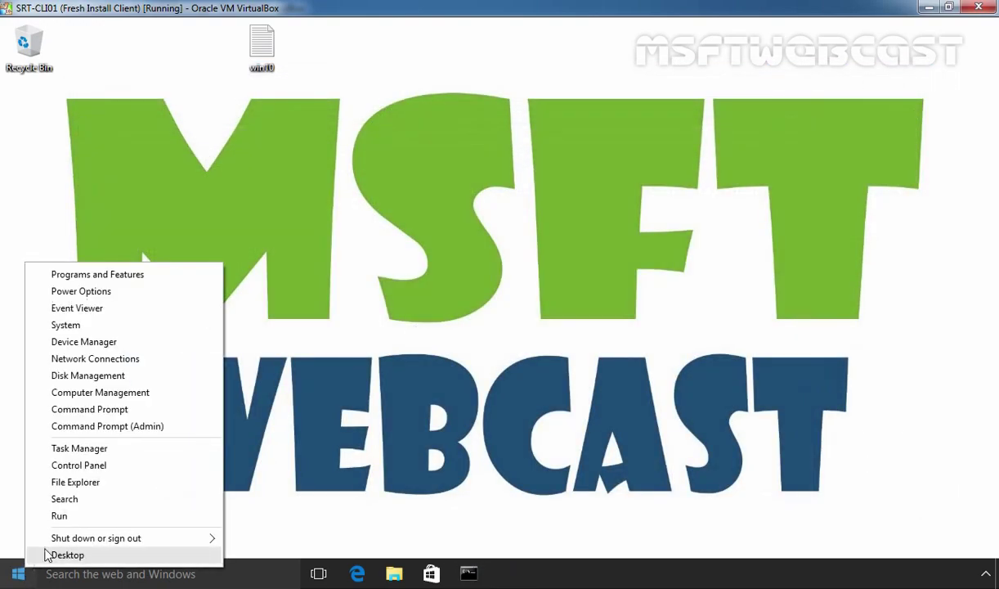
mouse_move(141, 541)
click(262, 572)
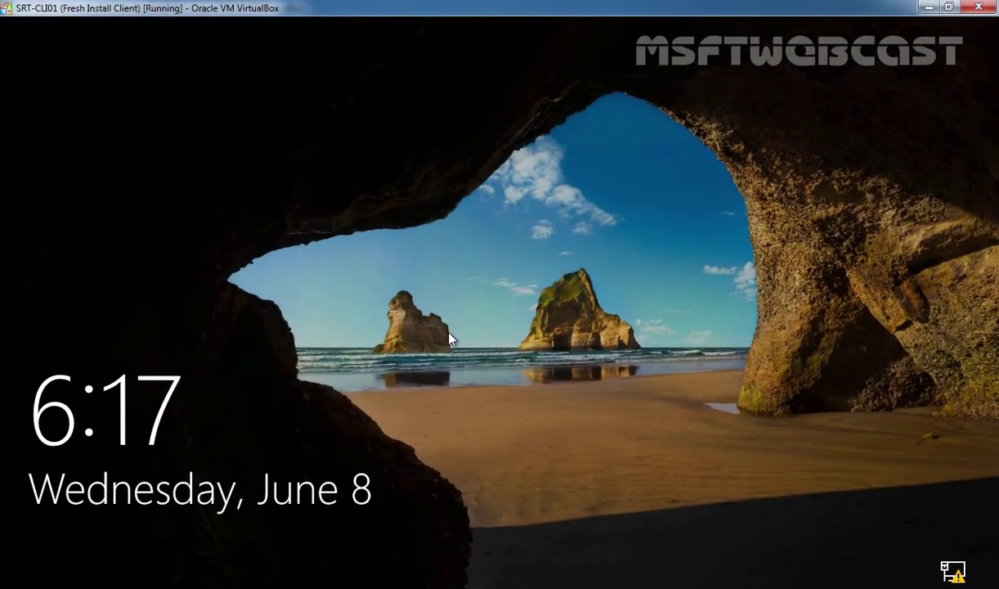
Step: Sign back in and open the System page to check the mylab.local domain
click(470, 338)
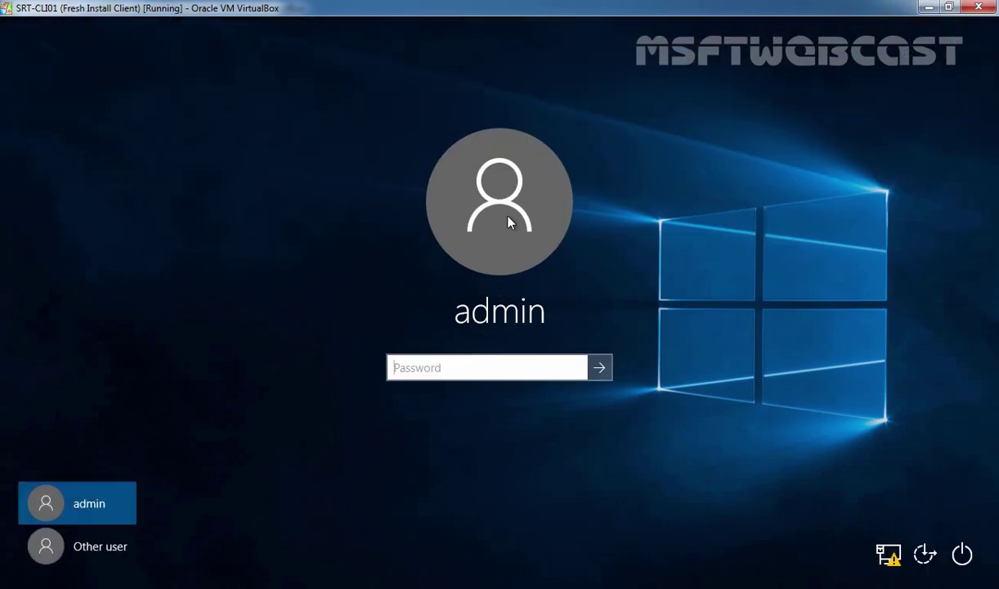
click(601, 368)
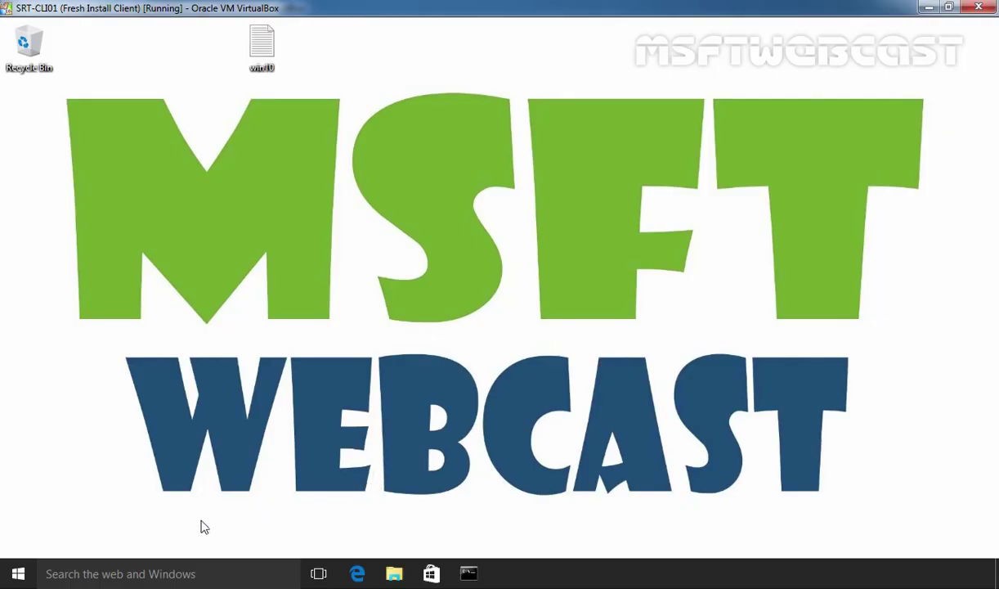
right_click(18, 574)
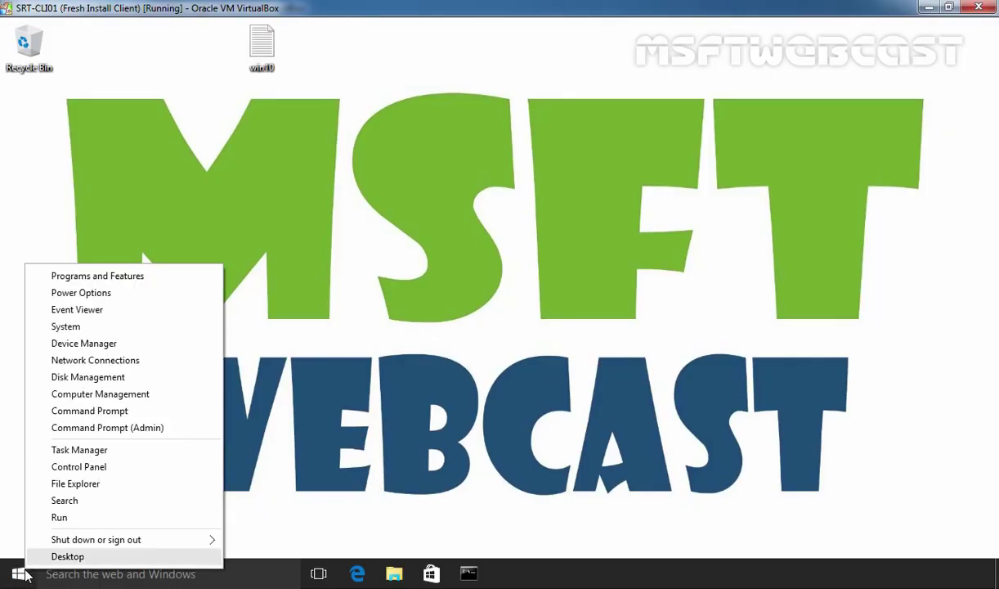
click(65, 326)
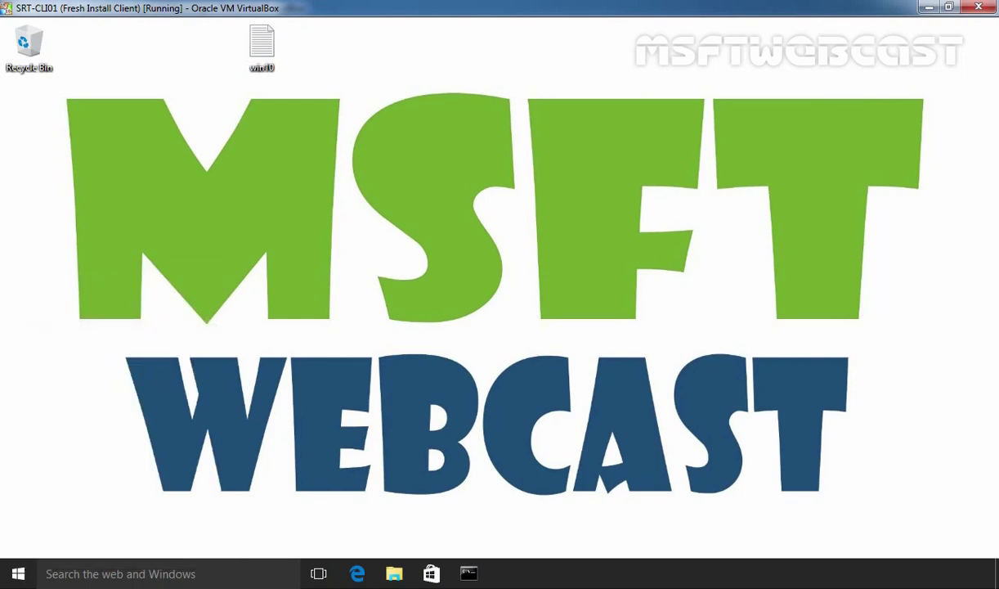